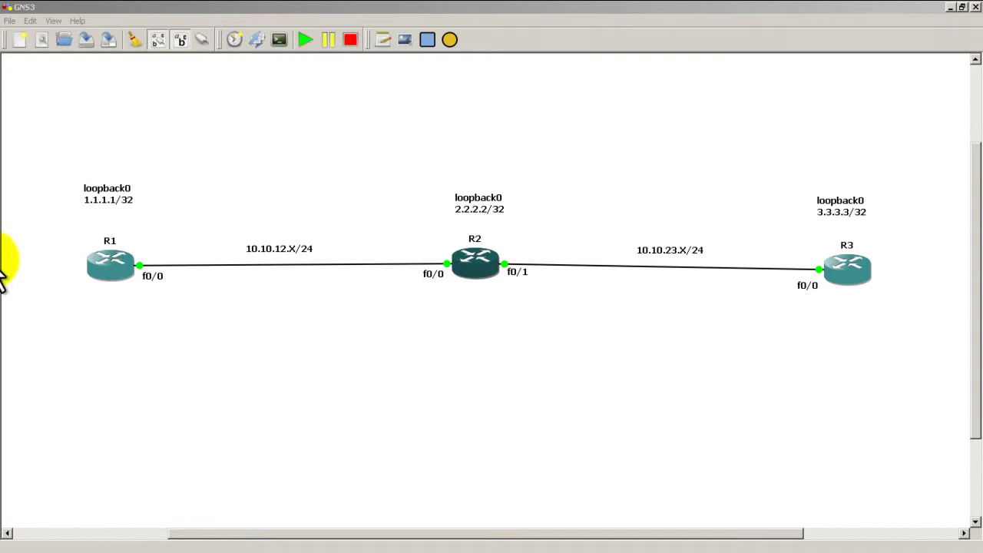
Page through R3's full 'show run' output, then return to R1's console.
{"action": "left_click_drag", "start_coordinate": [172, 445], "coordinate": [650, 149]}
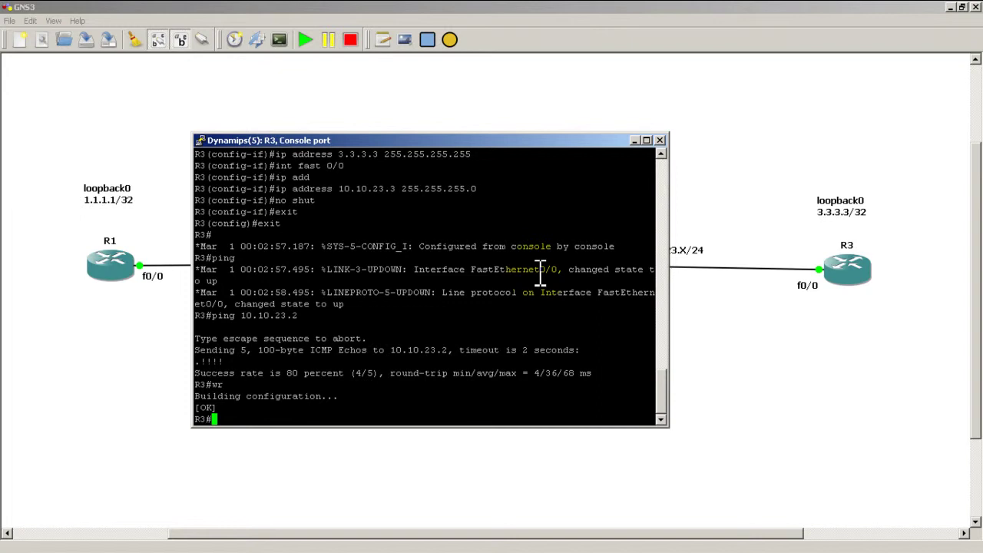
{"action": "type", "text": "show run"}
{"action": "key", "text": "Return"}
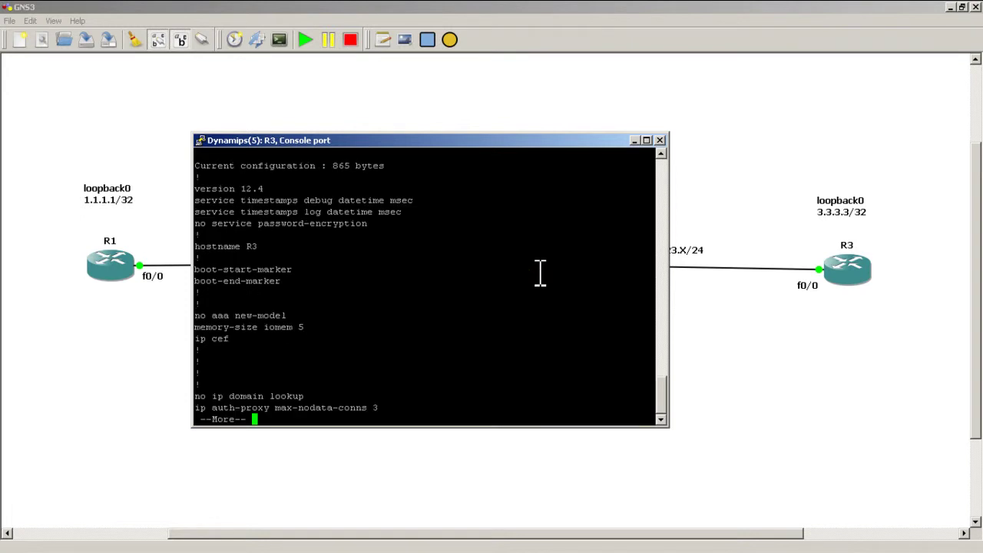
{"action": "key", "text": "space"}
{"action": "key", "text": "space"}
{"action": "key", "text": "space"}
{"action": "key", "text": "space"}
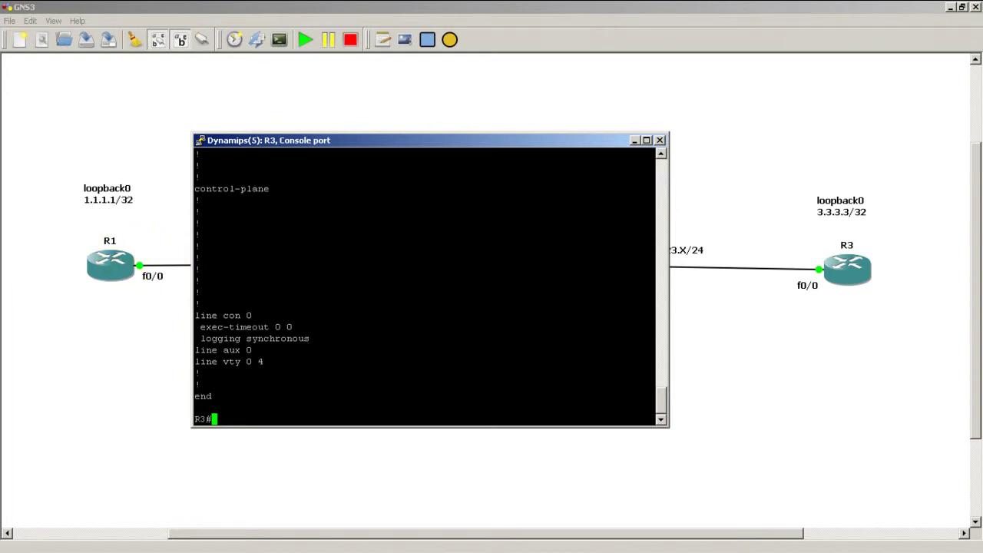
{"action": "key", "text": "alt+Tab"}
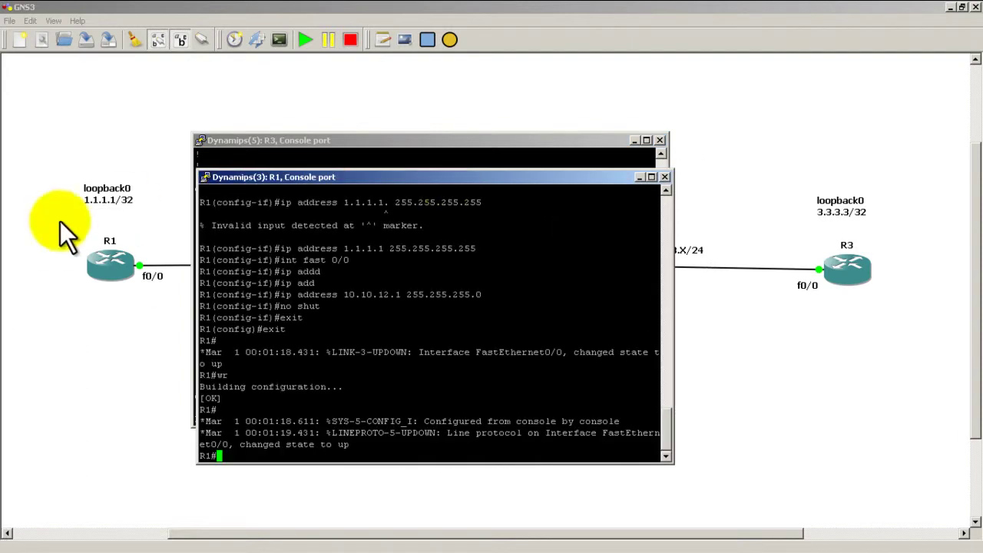
Run 'wr' on R1 and R3 to save their running configs as startup-config.
{"action": "key", "text": "alt+Tab"}
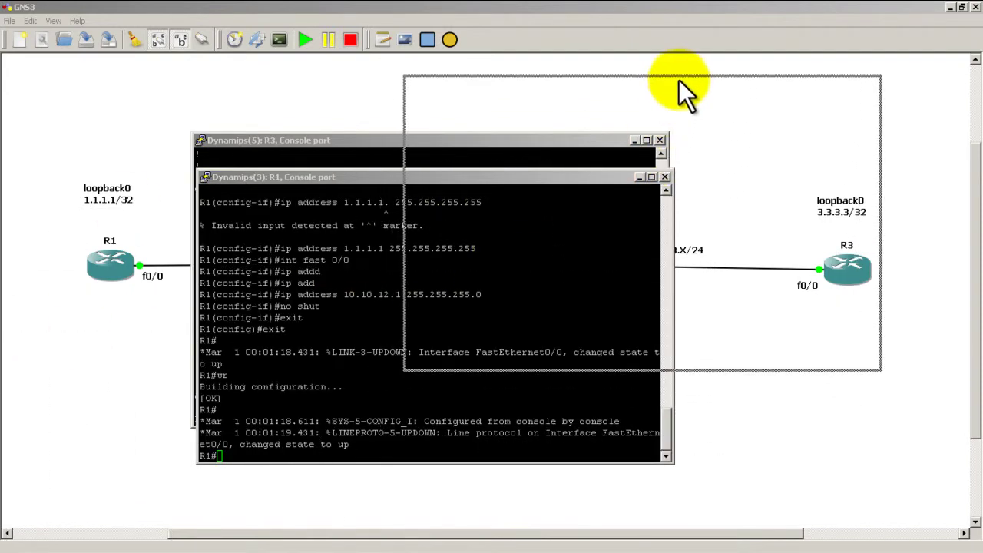
{"action": "left_click", "coordinate": [274, 262]}
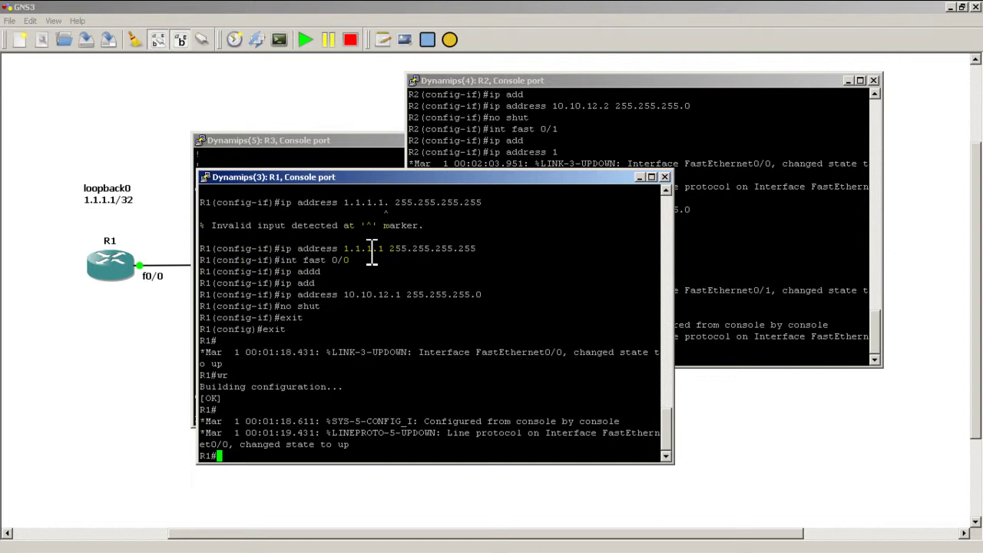
{"action": "type", "text": "wr"}
{"action": "key", "text": "Return"}
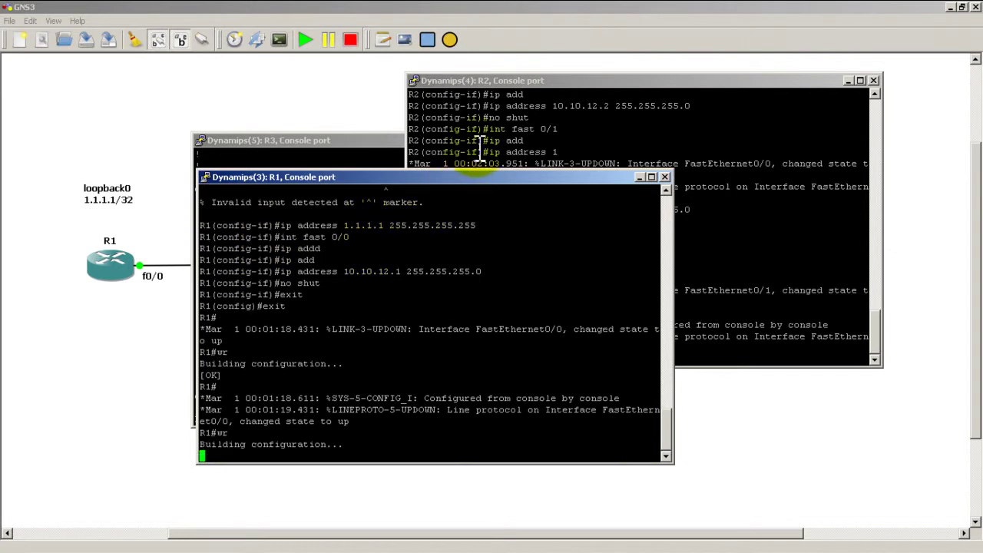
{"action": "left_click", "coordinate": [480, 150]}
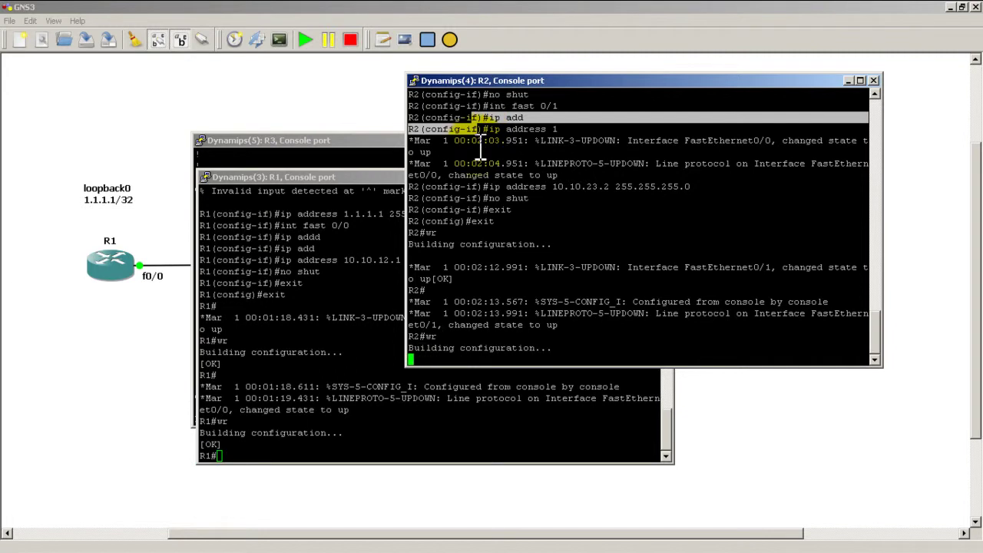
{"action": "left_click", "coordinate": [332, 145]}
{"action": "type", "text": "wr"}
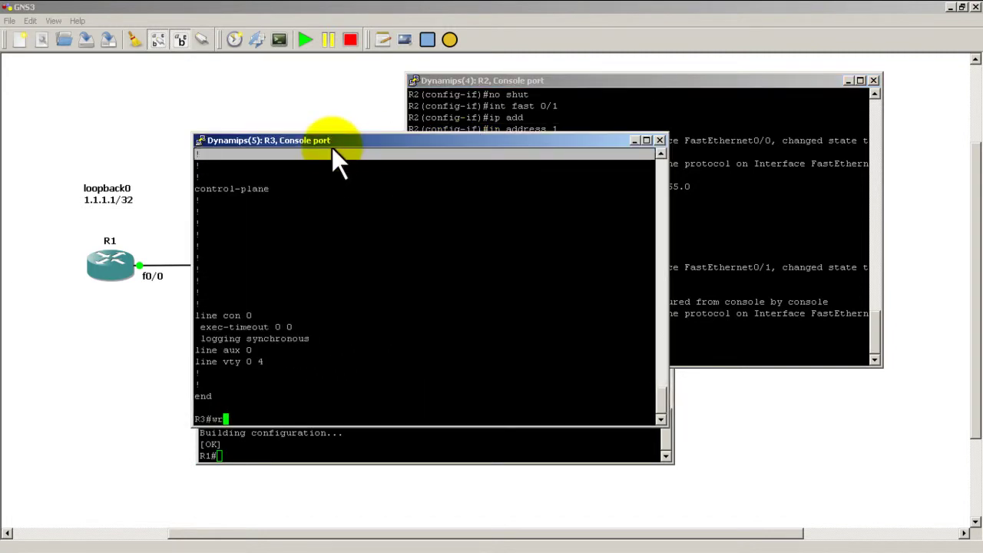
{"action": "key", "text": "Return"}
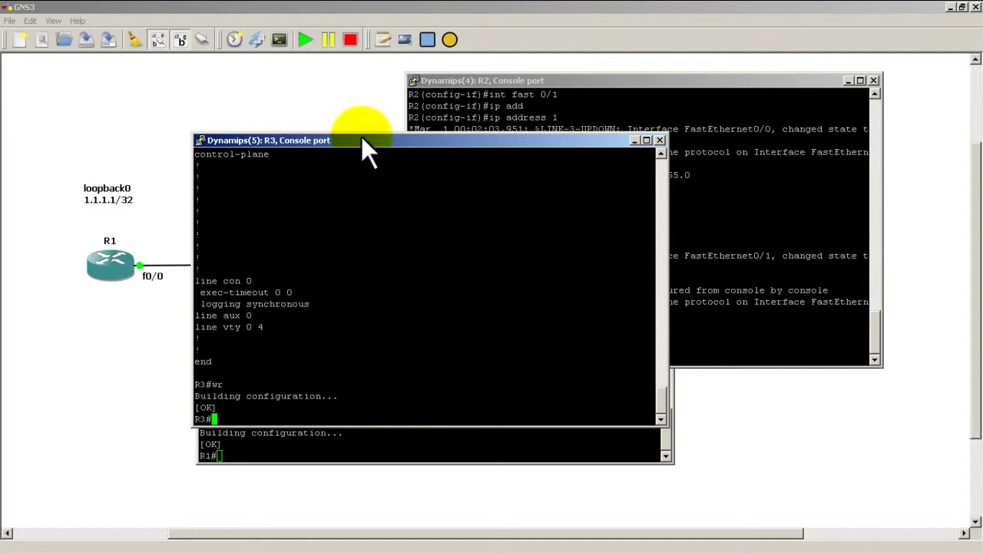
Drag the R3, R1 and R2 consoles aside and nudge R1's and R2's loopback labels up.
{"action": "left_click_drag", "start_coordinate": [362, 142], "coordinate": [0, 130]}
{"action": "left_click_drag", "start_coordinate": [384, 180], "coordinate": [0, 188]}
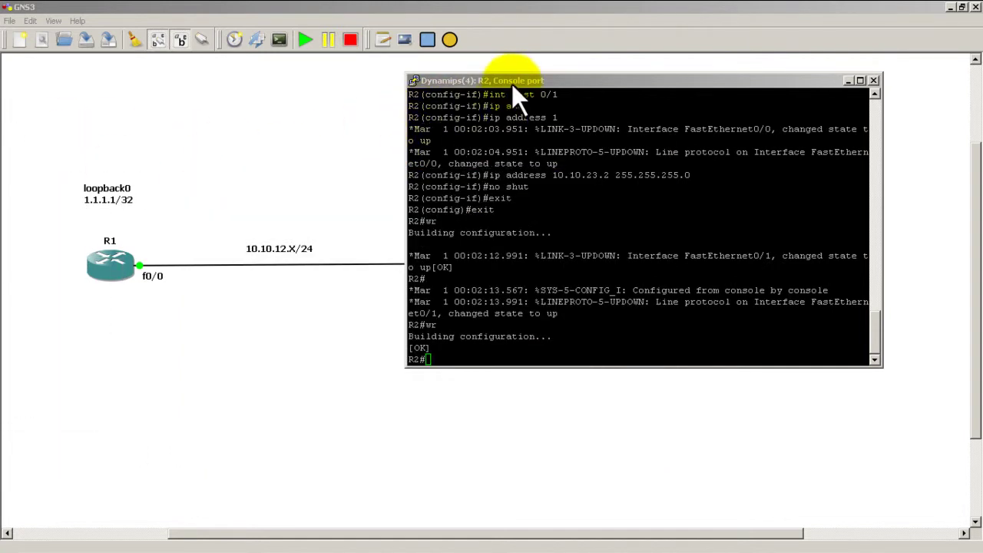
{"action": "left_click_drag", "start_coordinate": [511, 84], "coordinate": [0, 158]}
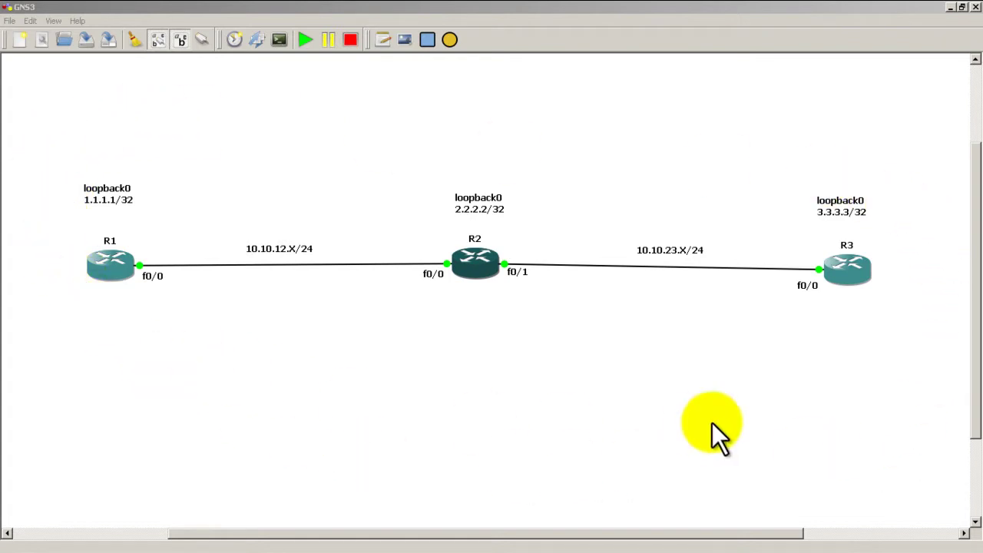
{"action": "left_click_drag", "start_coordinate": [123, 197], "coordinate": [124, 190]}
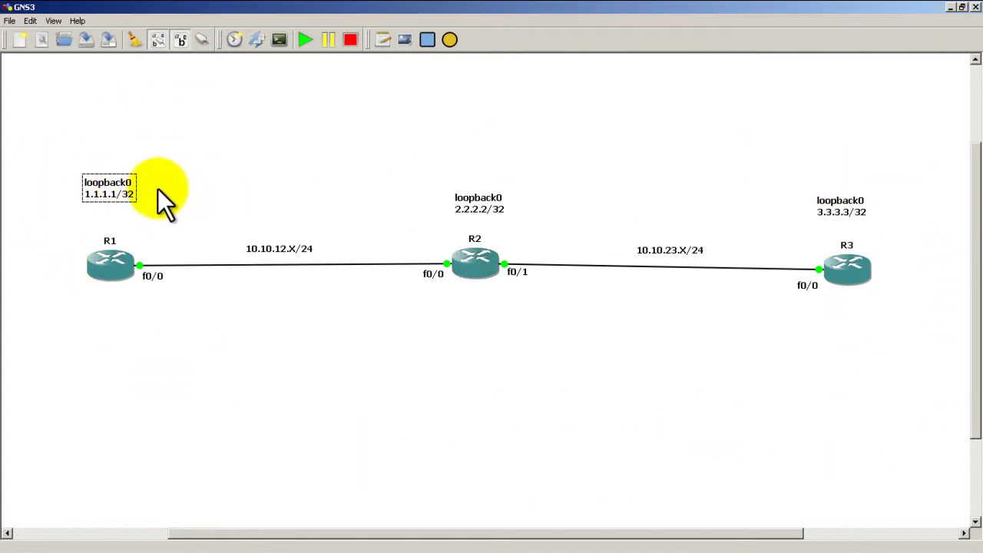
{"action": "left_click_drag", "start_coordinate": [490, 210], "coordinate": [491, 207]}
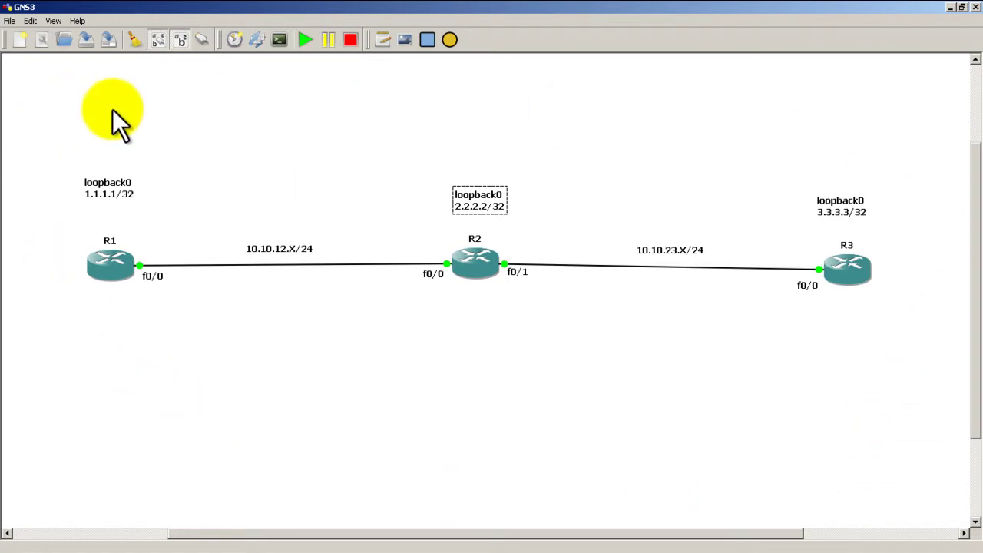
Browse Save Project As to 1.meetup › topologies › threeinaline, then cancel without saving.
{"action": "left_click", "coordinate": [10, 22]}
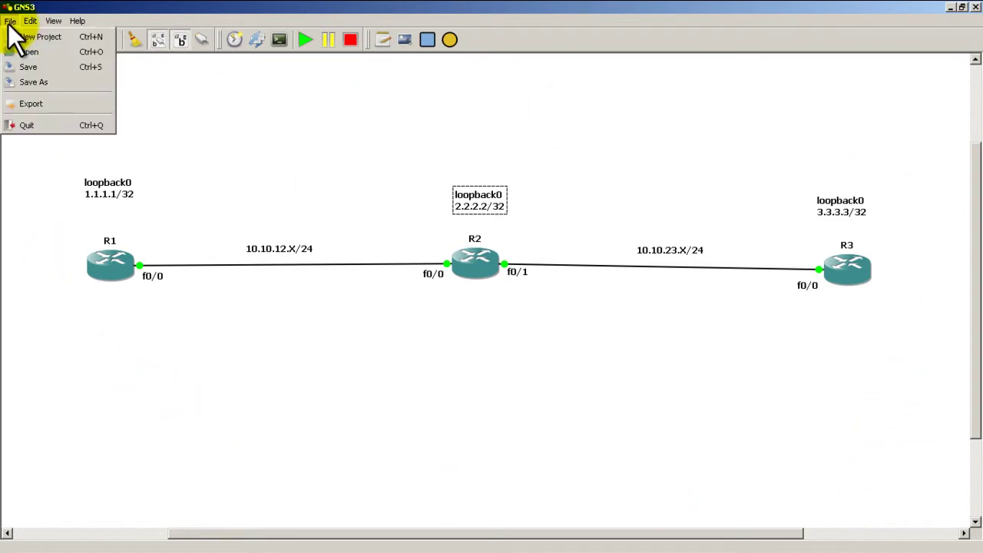
{"action": "left_click", "coordinate": [20, 81]}
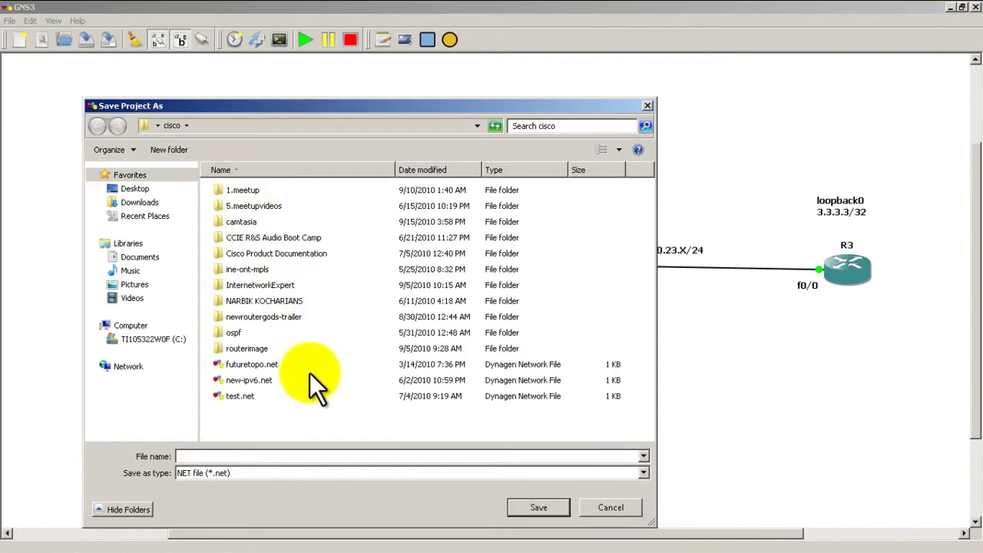
{"action": "double_click", "coordinate": [246, 193]}
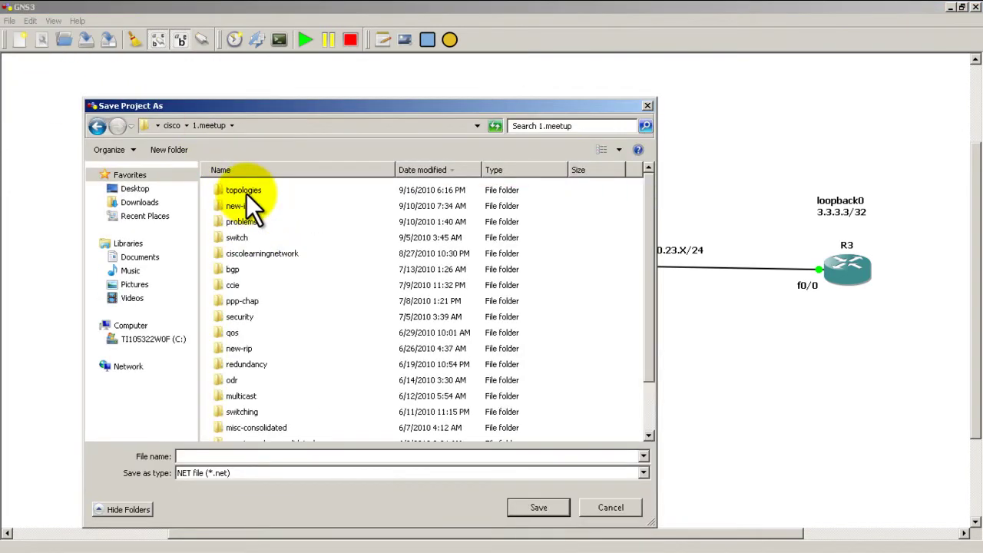
{"action": "double_click", "coordinate": [247, 193]}
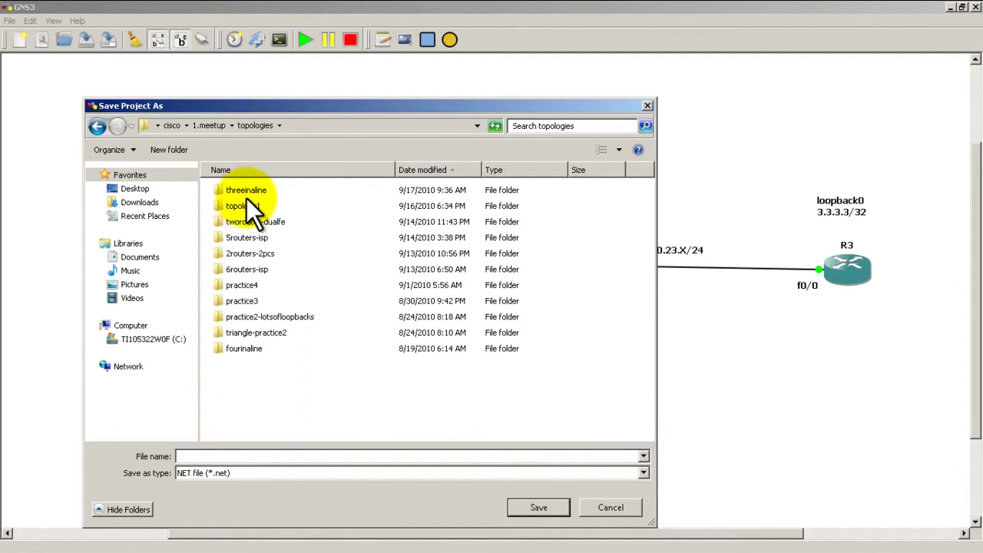
{"action": "double_click", "coordinate": [247, 193]}
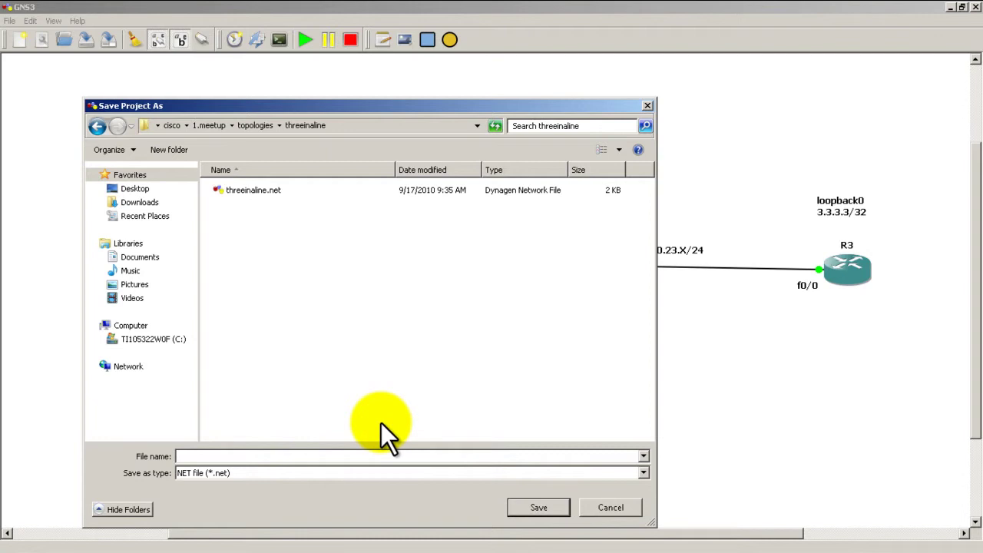
{"action": "left_click", "coordinate": [592, 508]}
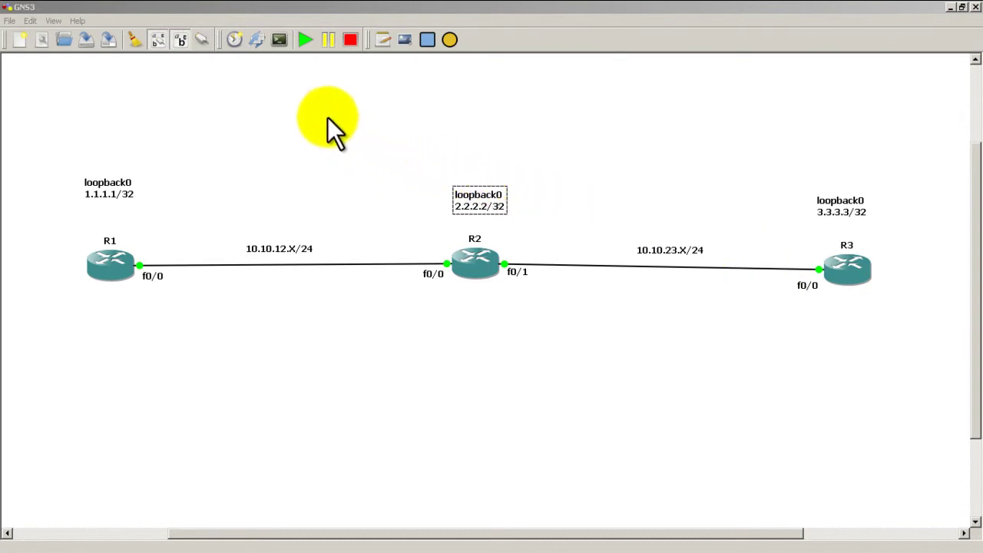
Choose the export-to-directory option for the routers' startup-configs.
{"action": "left_click", "coordinate": [259, 46]}
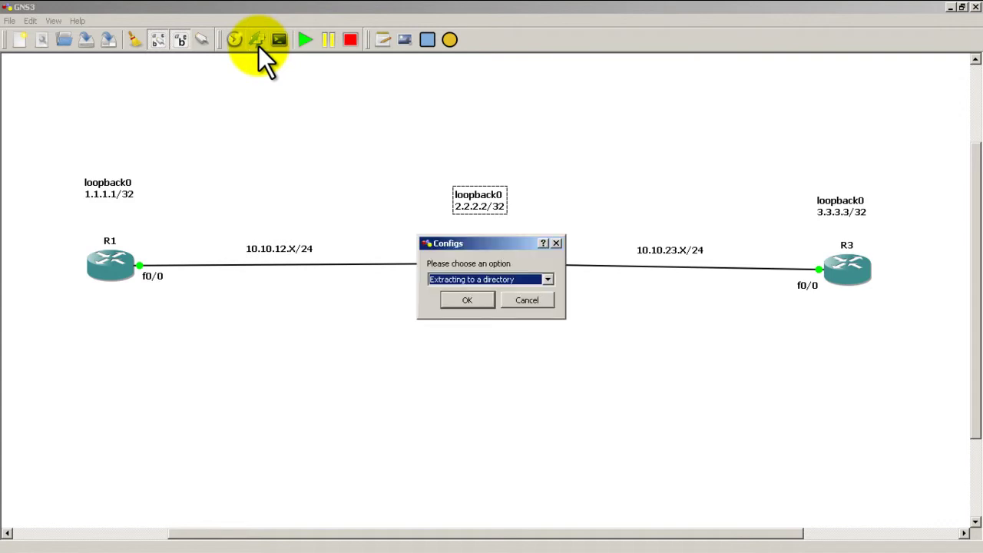
{"action": "left_click", "coordinate": [461, 281]}
{"action": "left_click", "coordinate": [466, 296]}
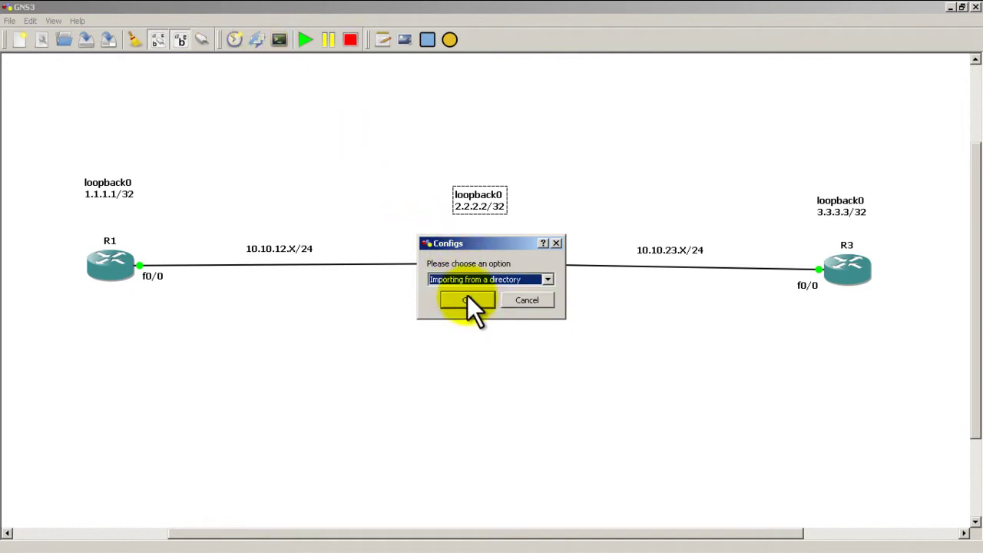
{"action": "left_click", "coordinate": [467, 282]}
{"action": "left_click", "coordinate": [467, 292]}
{"action": "left_click", "coordinate": [467, 299]}
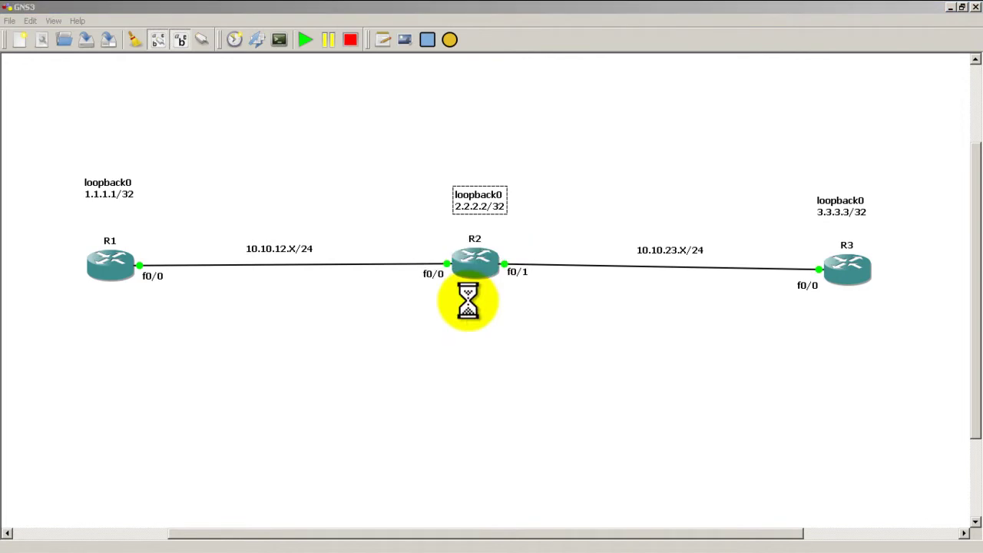
Set cisco › 1.meetup › topologies › threeinaline as the startup-config destination.
{"action": "double_click", "coordinate": [425, 323]}
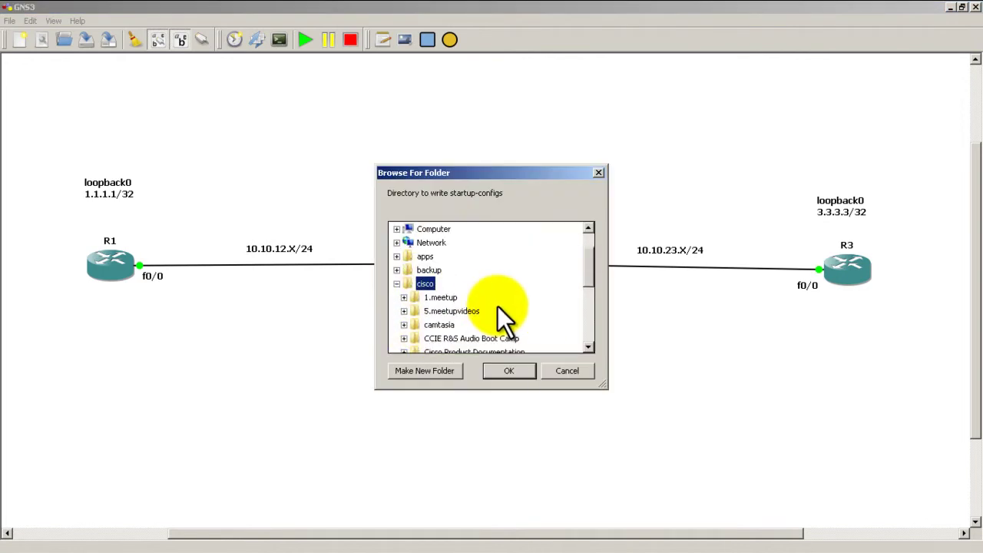
{"action": "double_click", "coordinate": [440, 298]}
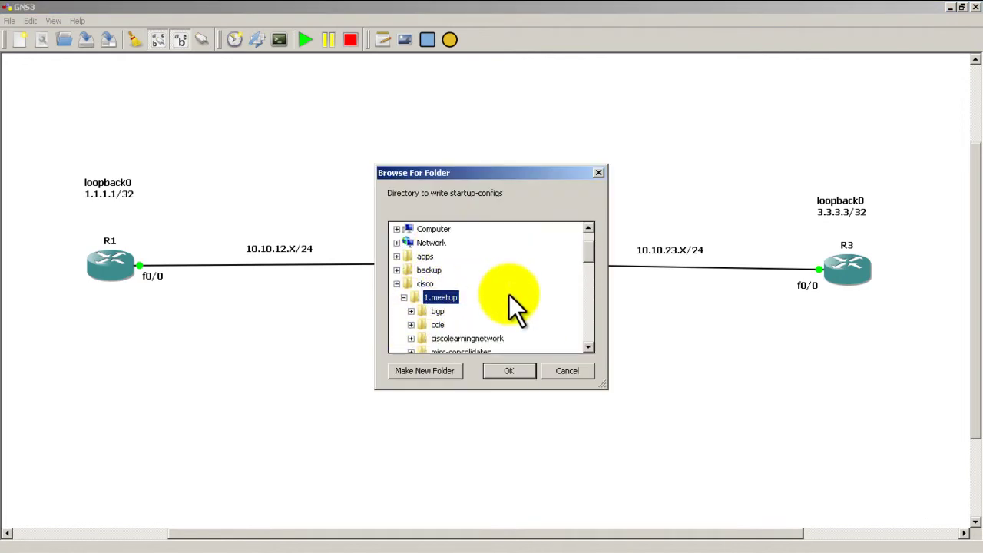
{"action": "scroll", "coordinate": [509, 294], "scroll_direction": "down", "scroll_amount": 6}
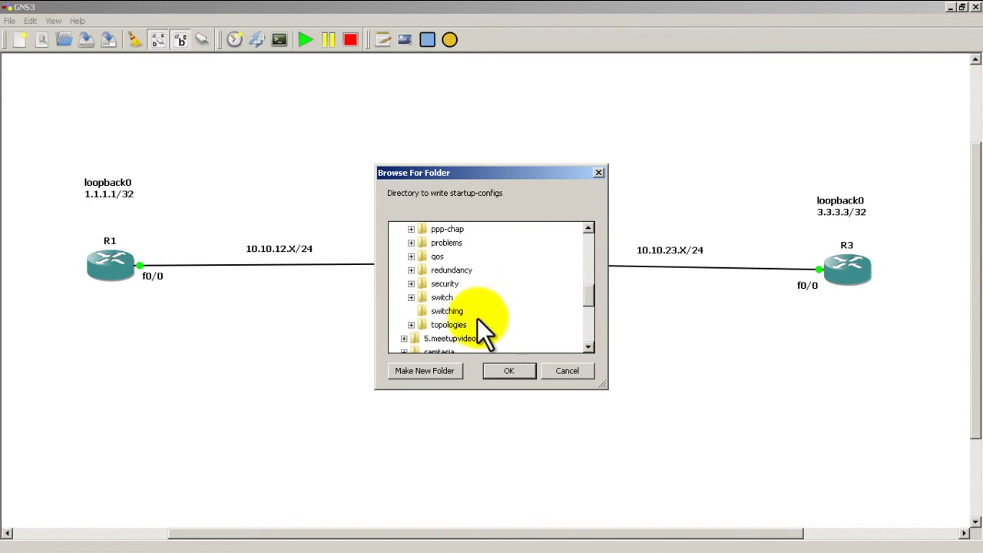
{"action": "double_click", "coordinate": [470, 322]}
{"action": "scroll", "coordinate": [544, 292], "scroll_direction": "down", "scroll_amount": 1}
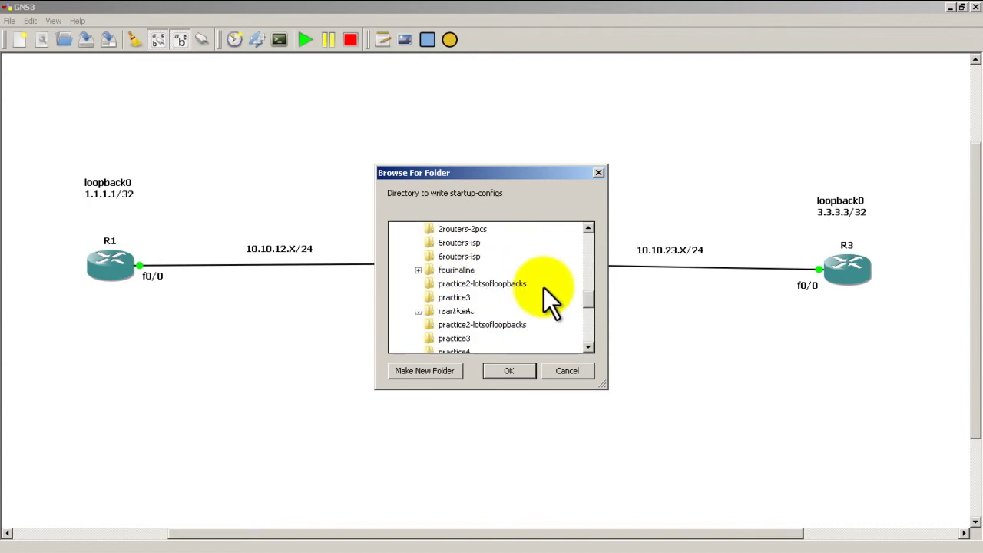
{"action": "left_click", "coordinate": [475, 326]}
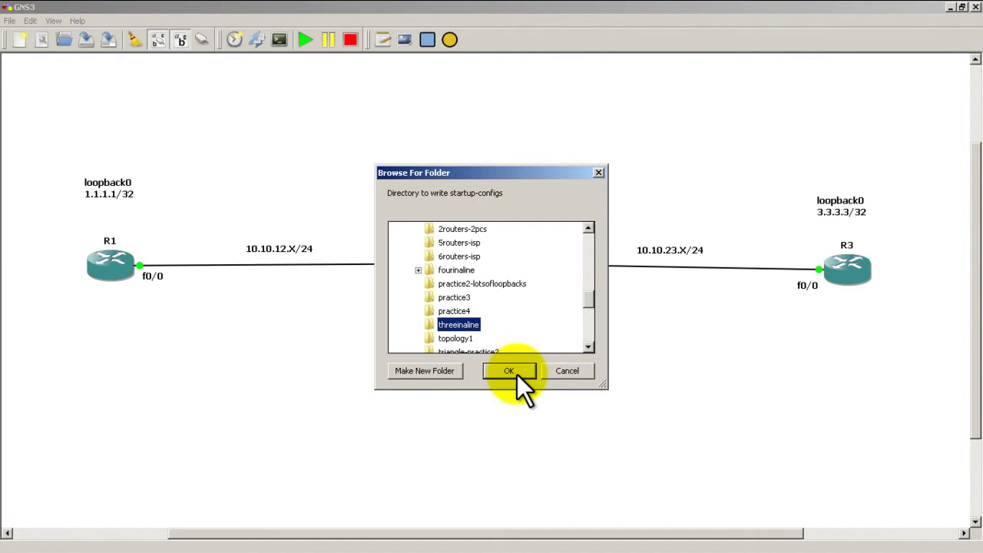
{"action": "left_click", "coordinate": [552, 372]}
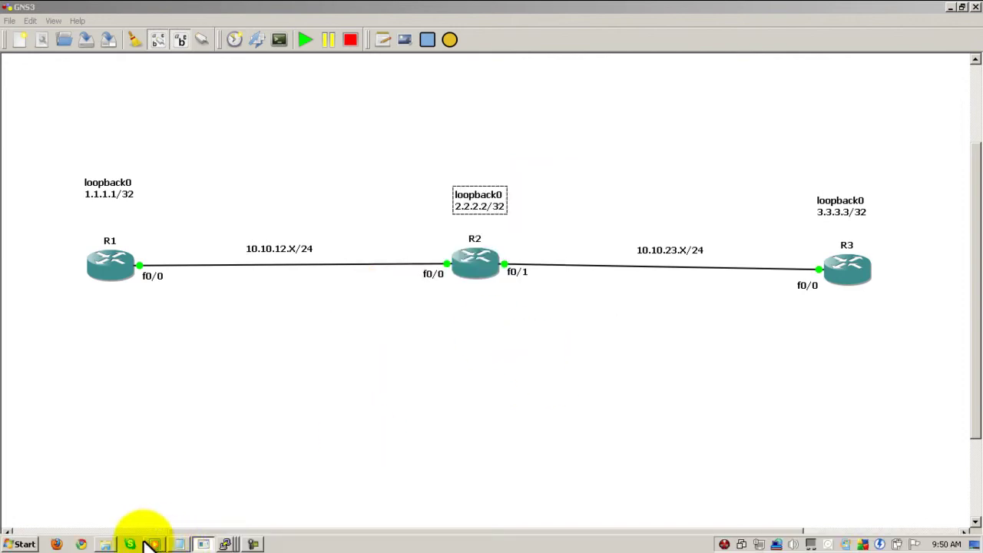
Open the threeinaline folder under topologies in Windows Explorer.
{"action": "left_click", "coordinate": [151, 544]}
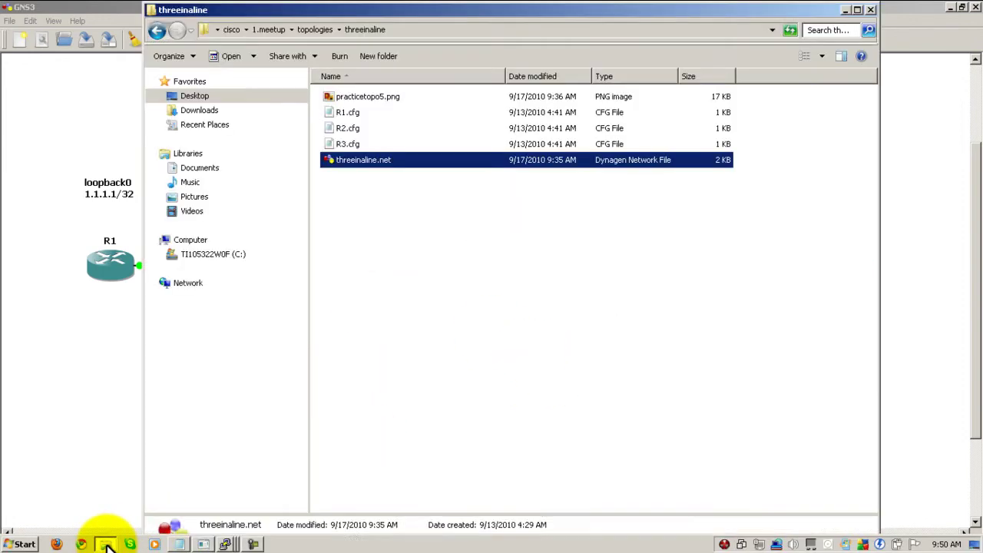
{"action": "left_click", "coordinate": [307, 28]}
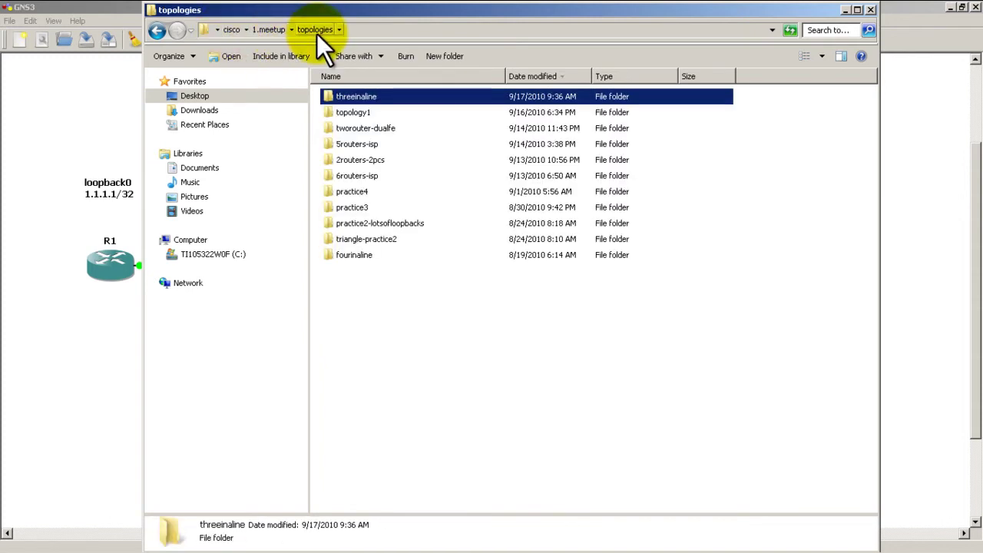
{"action": "double_click", "coordinate": [366, 96]}
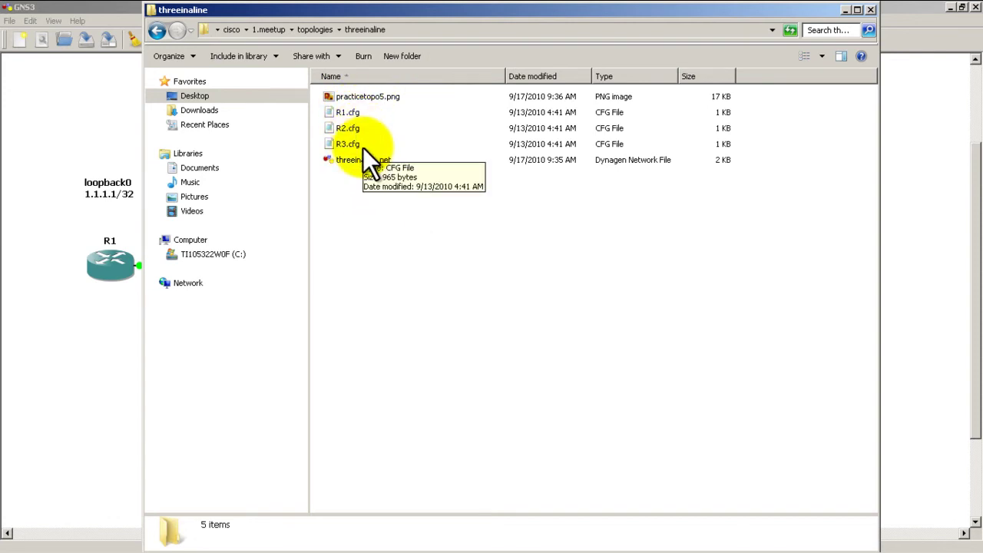
Open R1.cfg, scroll through its configuration, and close it.
{"action": "left_click", "coordinate": [344, 113]}
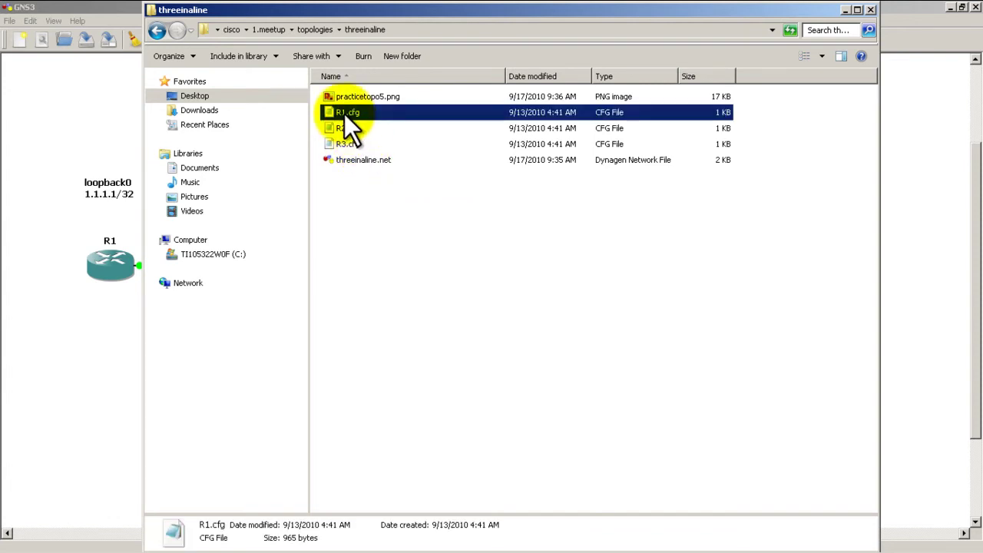
{"action": "left_click_drag", "start_coordinate": [645, 73], "coordinate": [711, 47]}
{"action": "scroll", "coordinate": [507, 223], "scroll_direction": "down", "scroll_amount": 20}
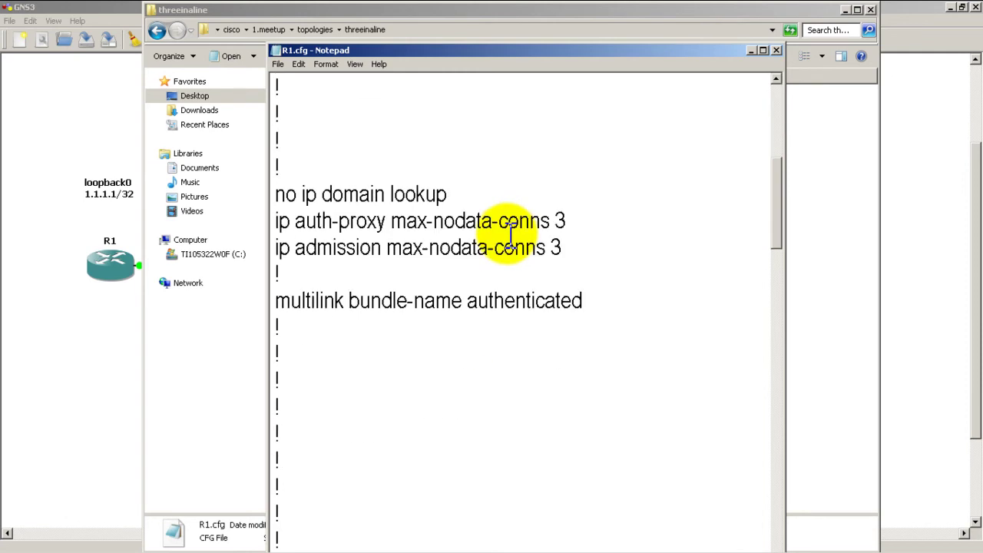
{"action": "scroll", "coordinate": [510, 234], "scroll_direction": "down", "scroll_amount": 3}
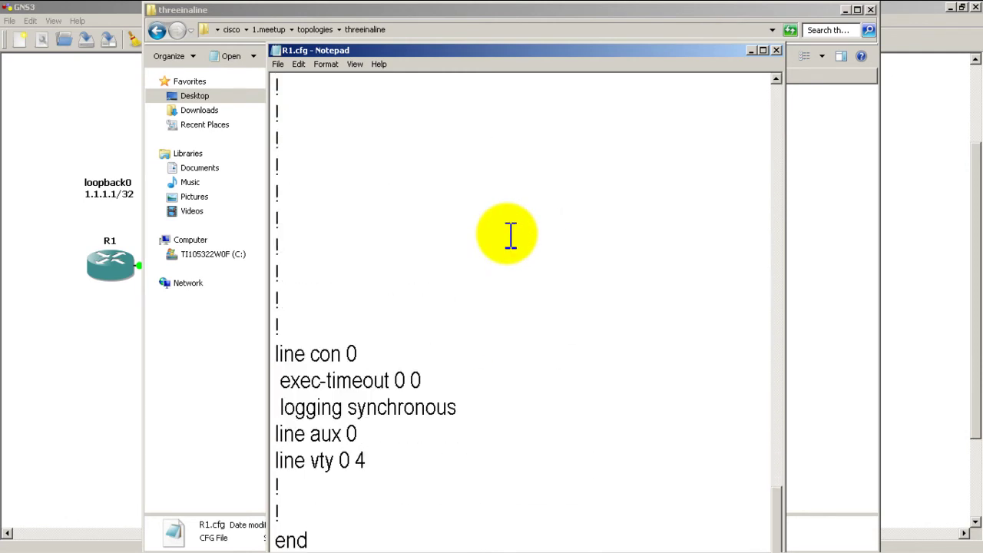
{"action": "left_click", "coordinate": [776, 51]}
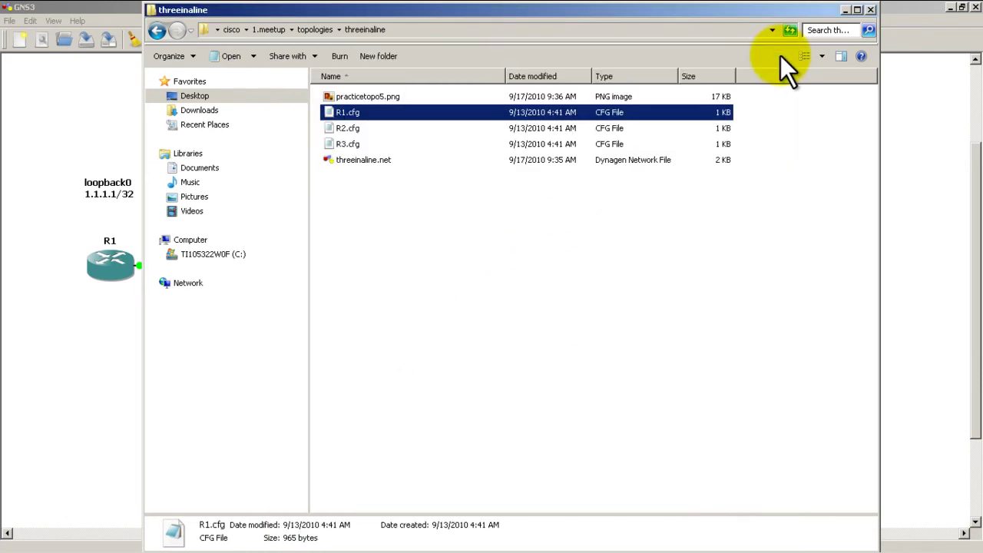
Close Windows Explorer to return to the R1–R2–R3 topology canvas.
{"action": "left_click", "coordinate": [872, 9]}
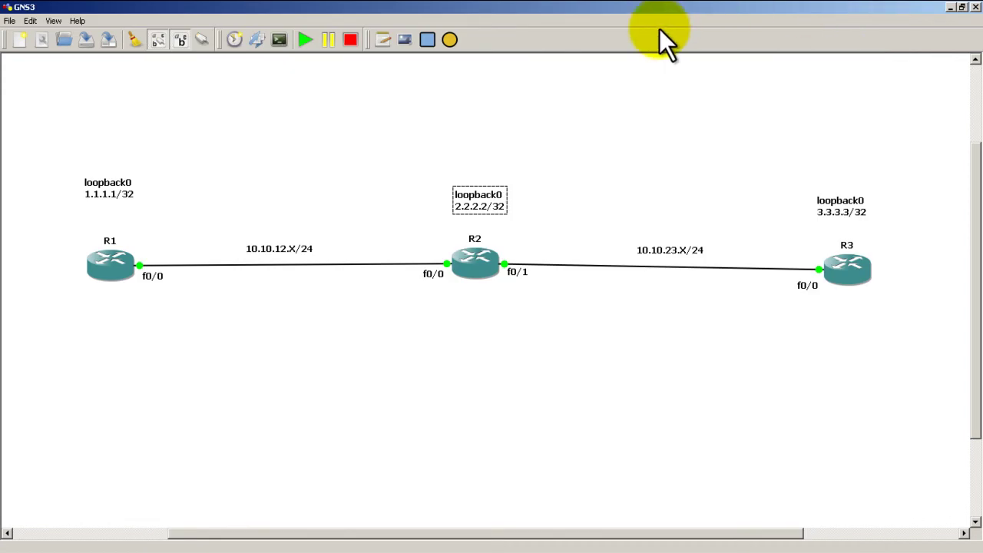